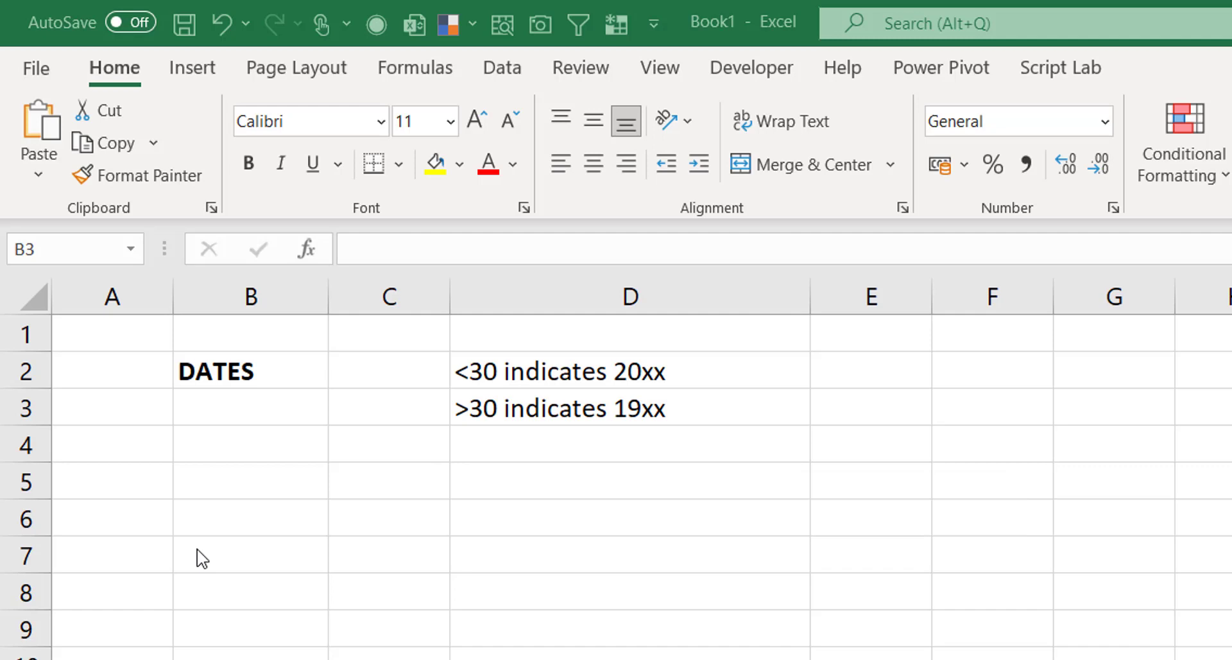
Step: Enter the dates 12-Jun-21 in B3 and 14-Aug-25 in B4 under DATES
left_click(226, 396)
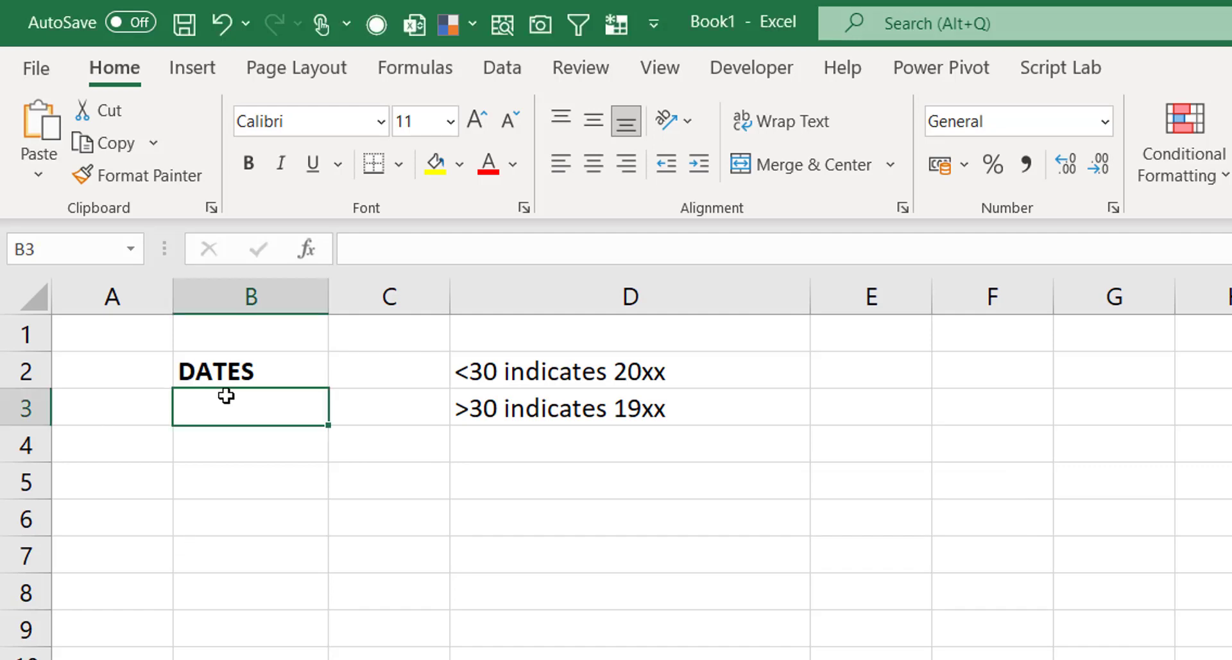
type("12-jun")
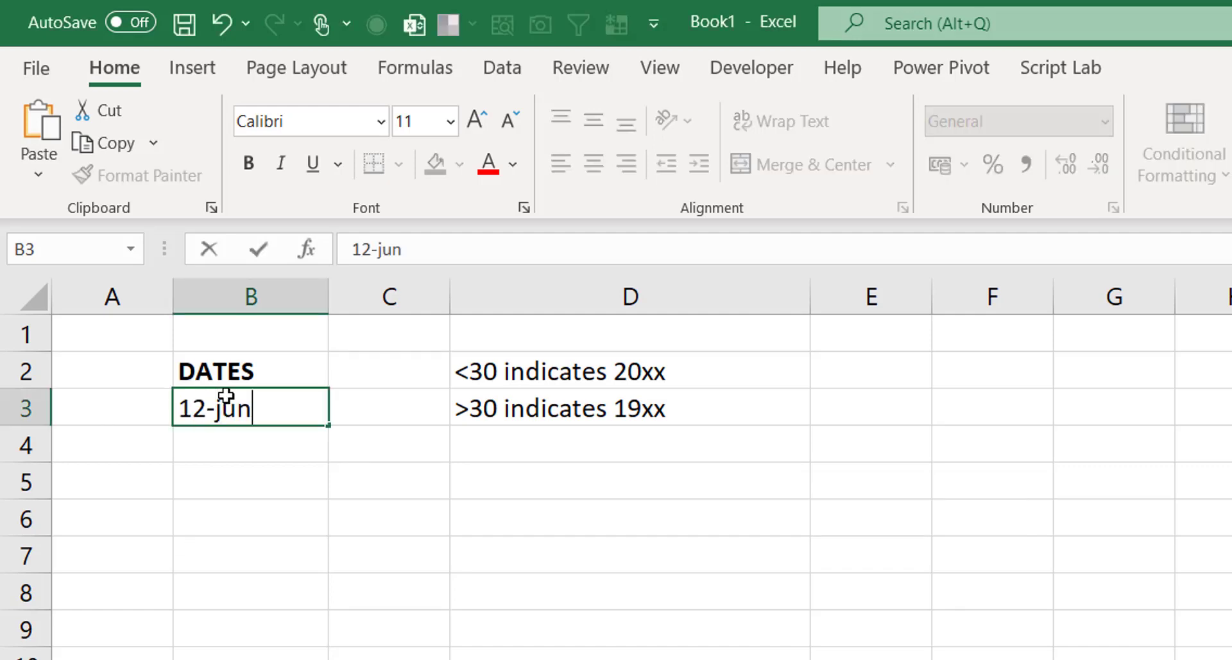
type("-21")
key("Return")
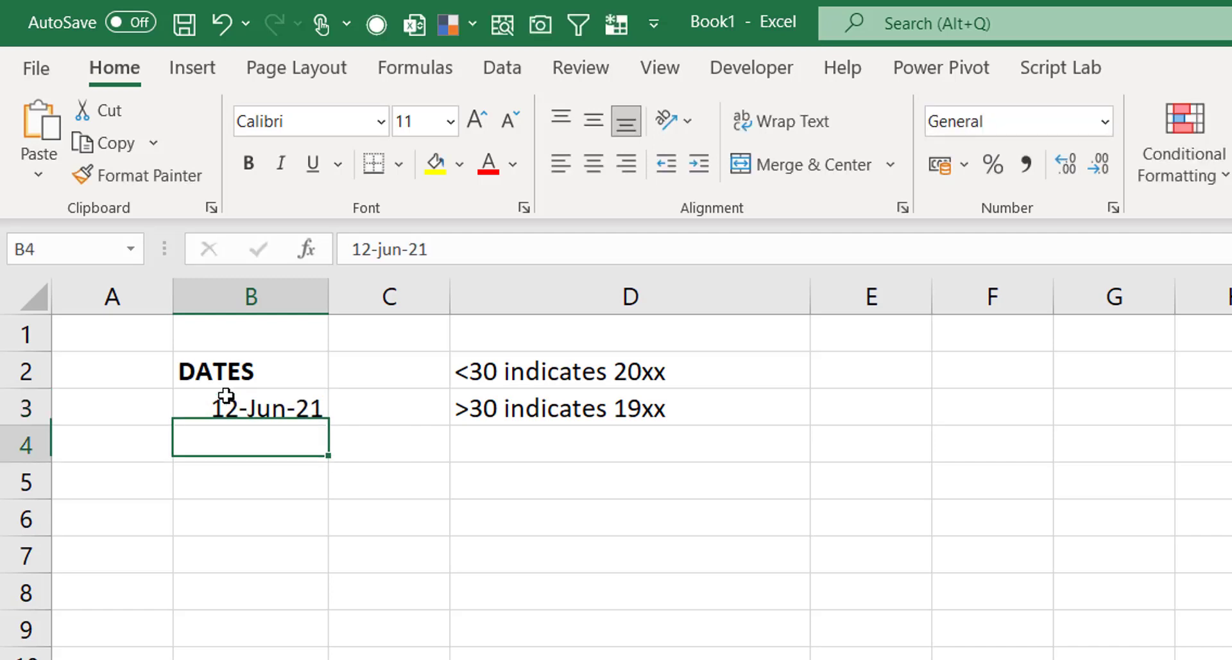
left_click(226, 396)
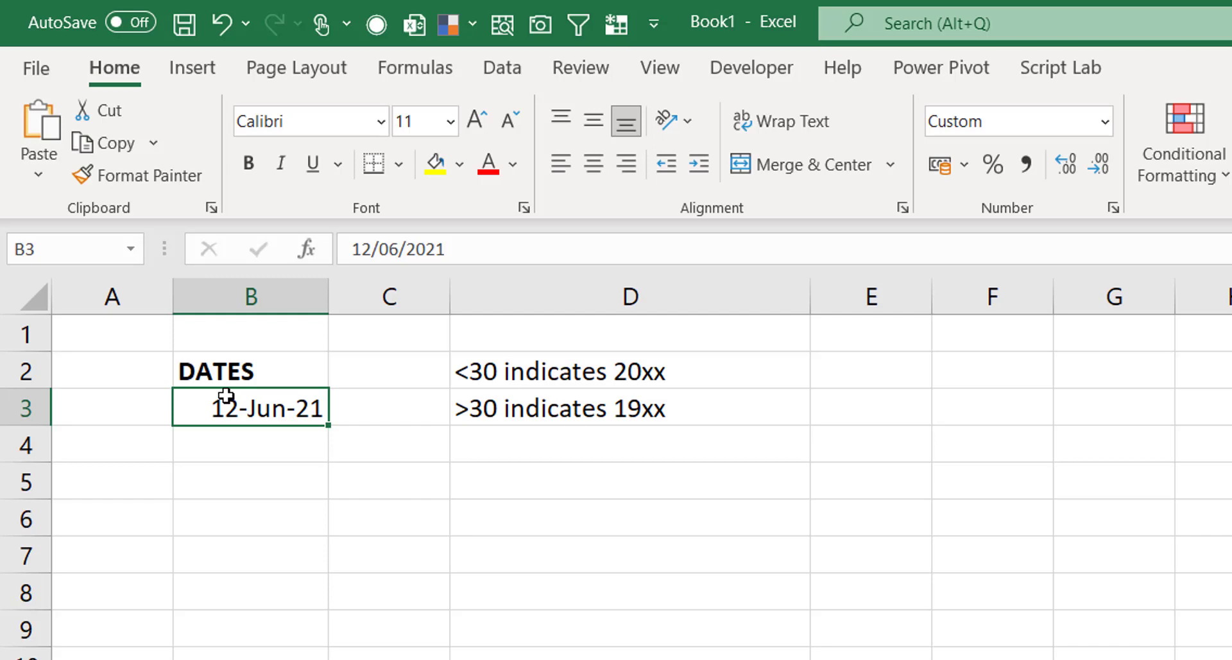
key("Down")
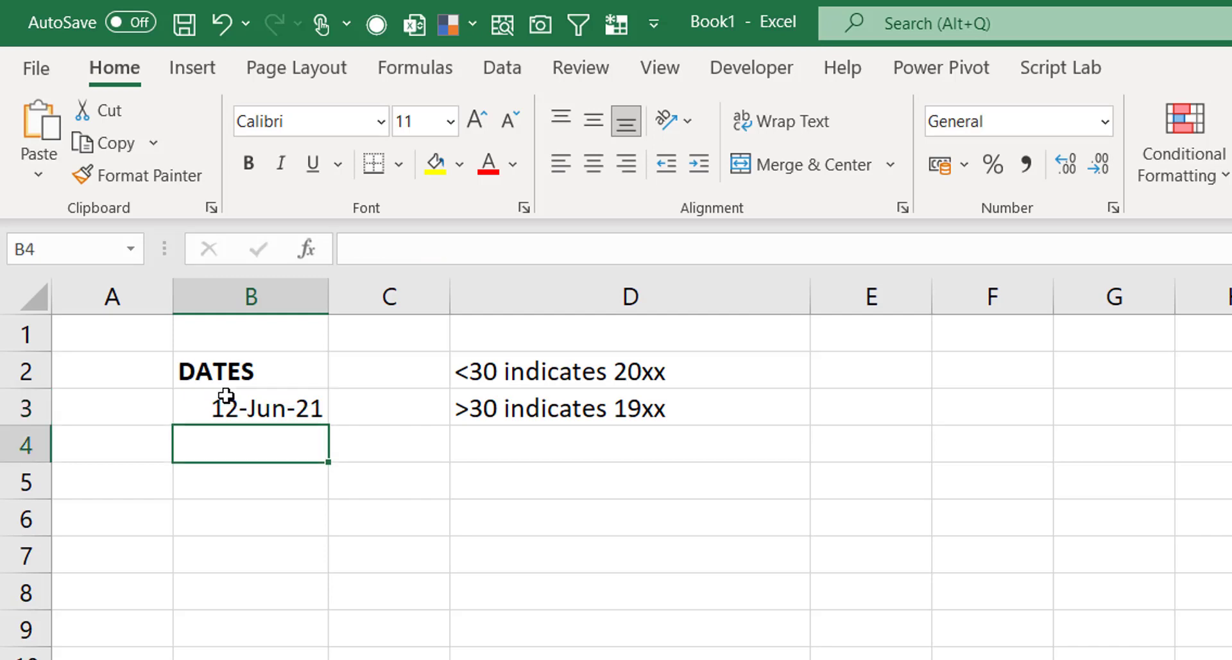
type("14-au")
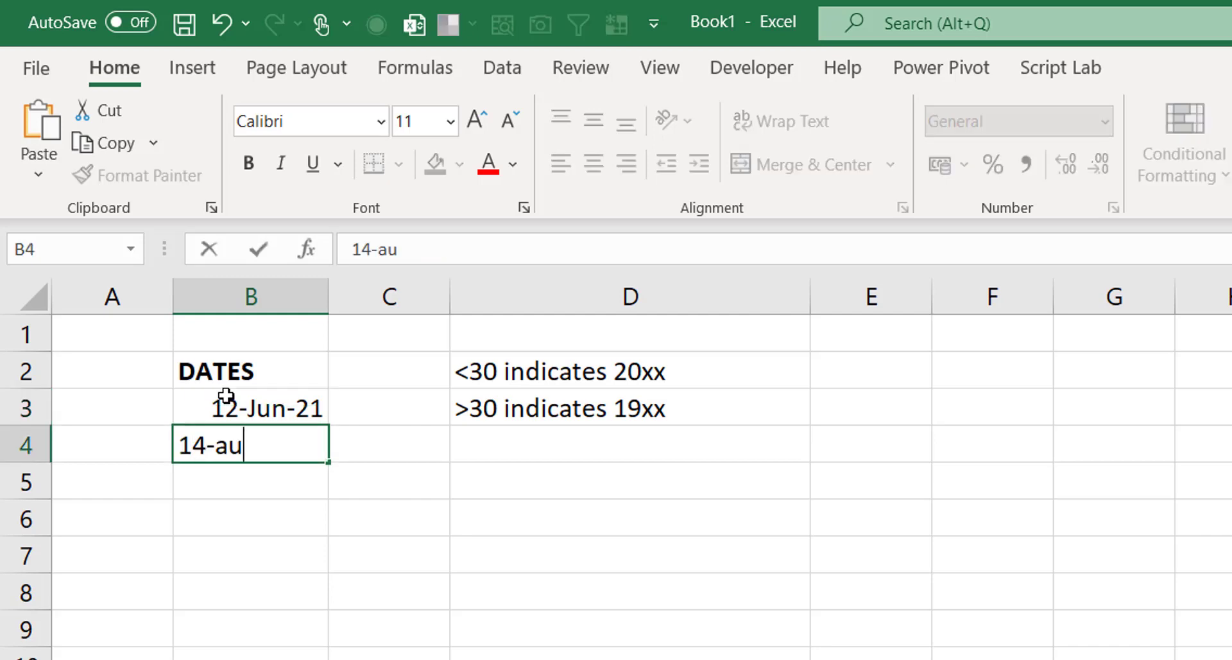
type("g-25")
key("Return")
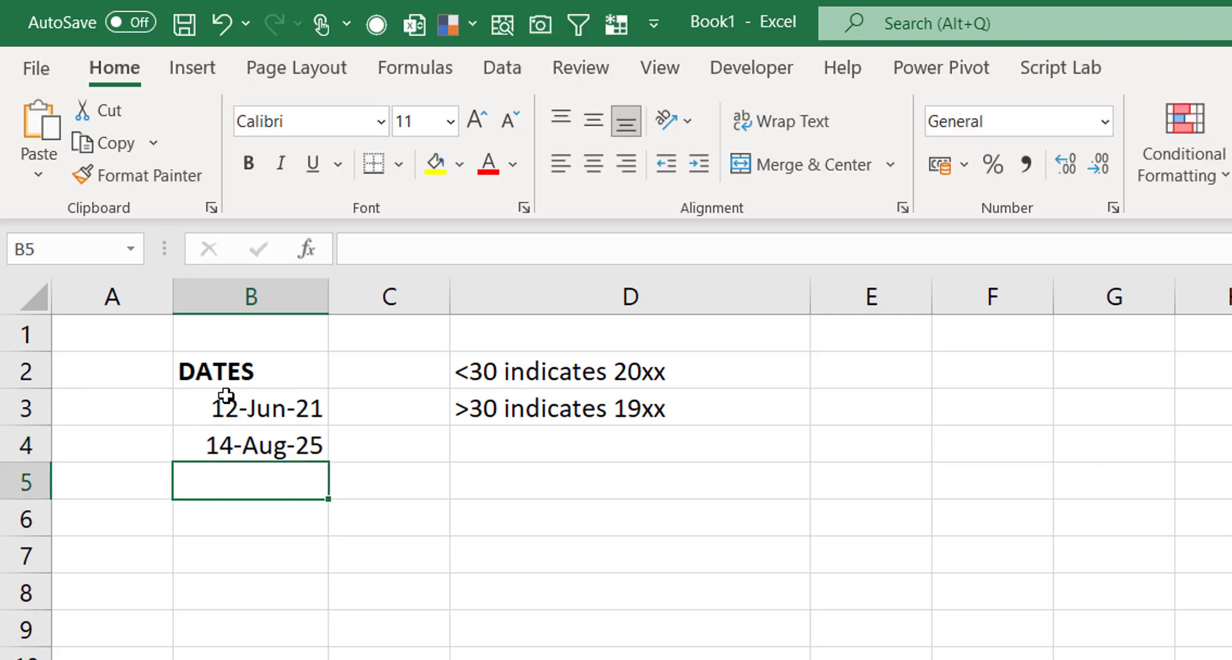
key("Up")
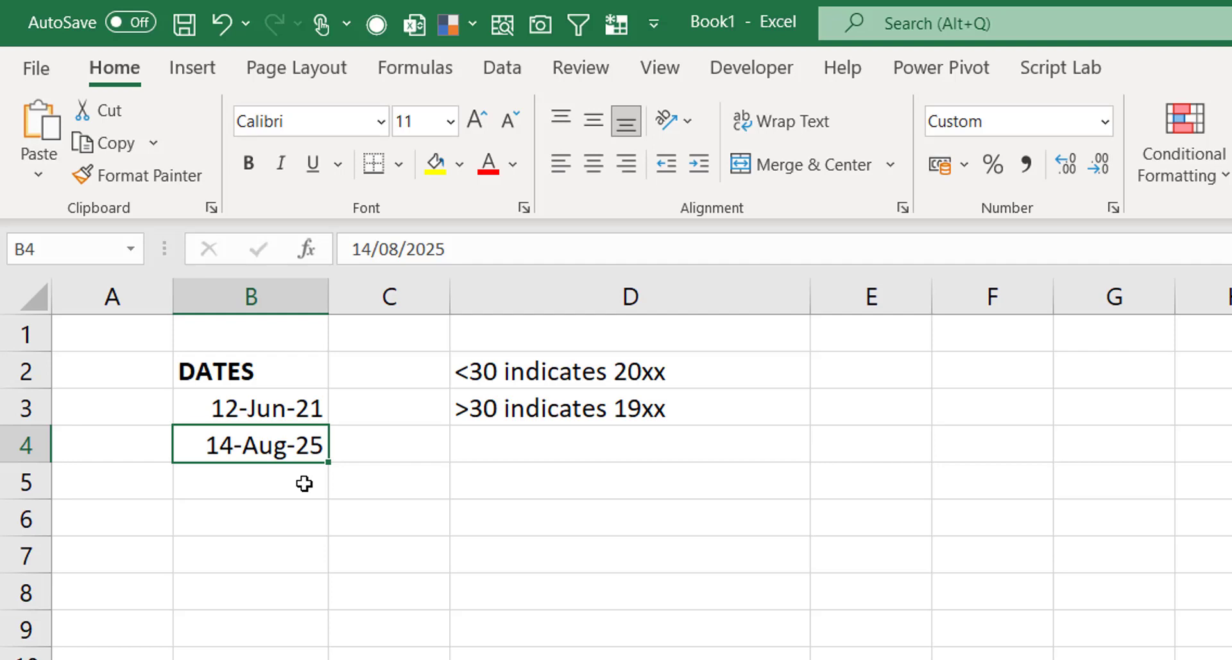
Step: Verify in the formula bar that the dates are stored with years 2021 and 2025
left_click(580, 376)
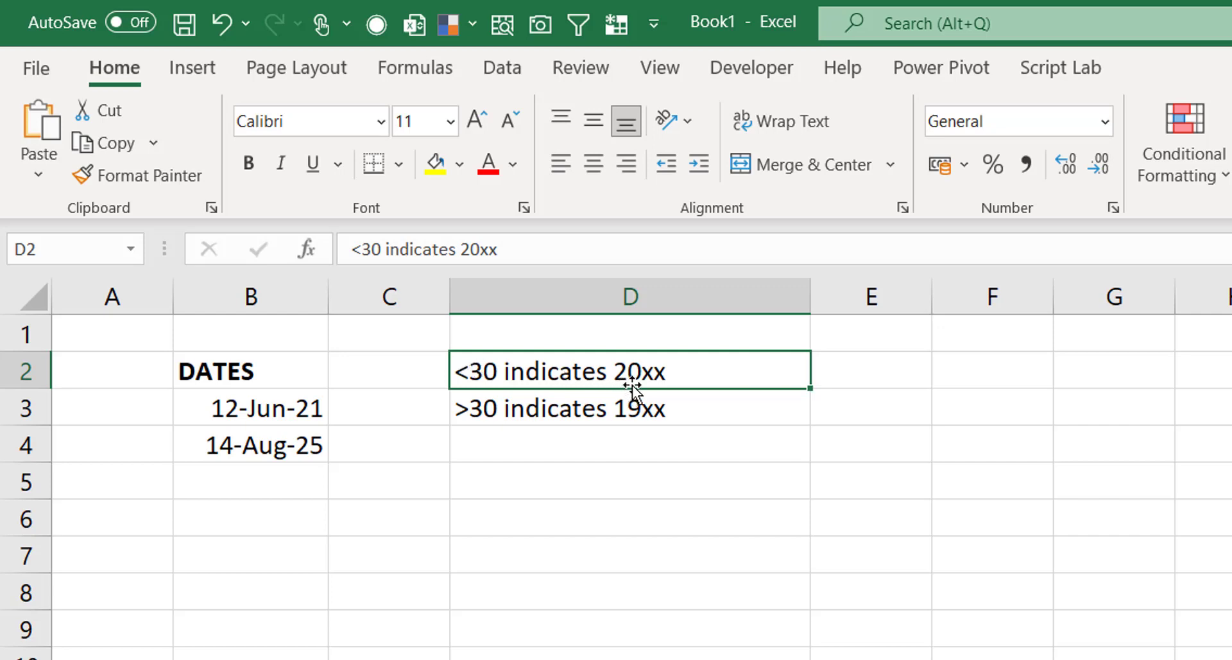
left_click(253, 411)
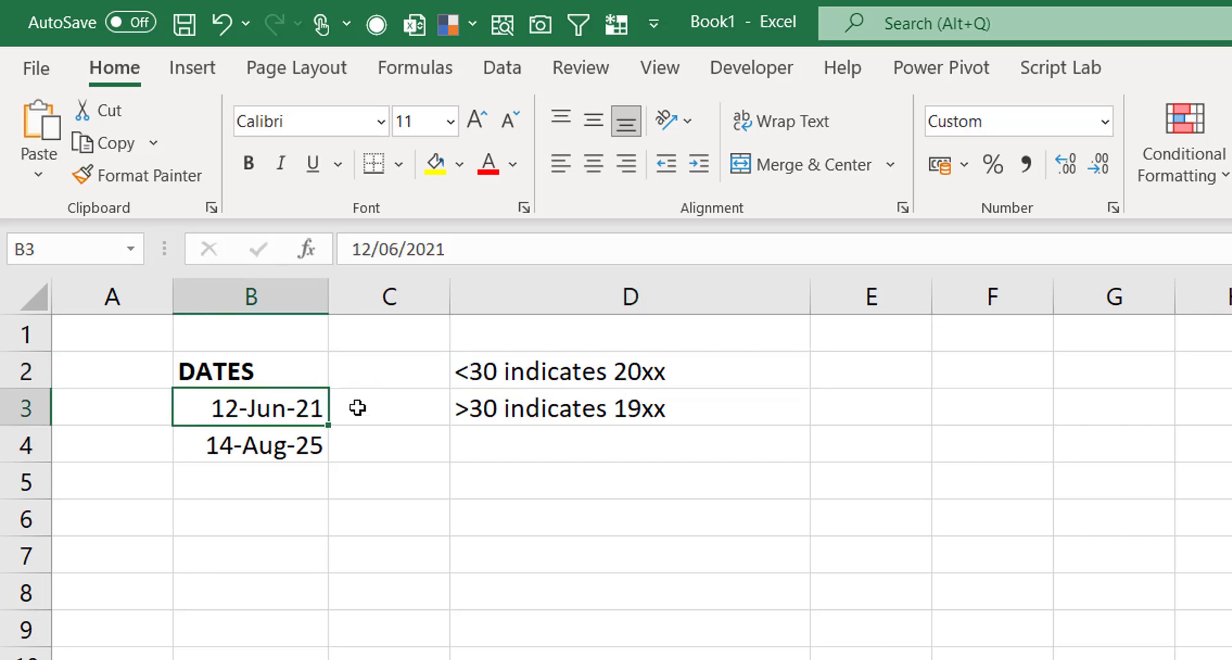
left_click(318, 435)
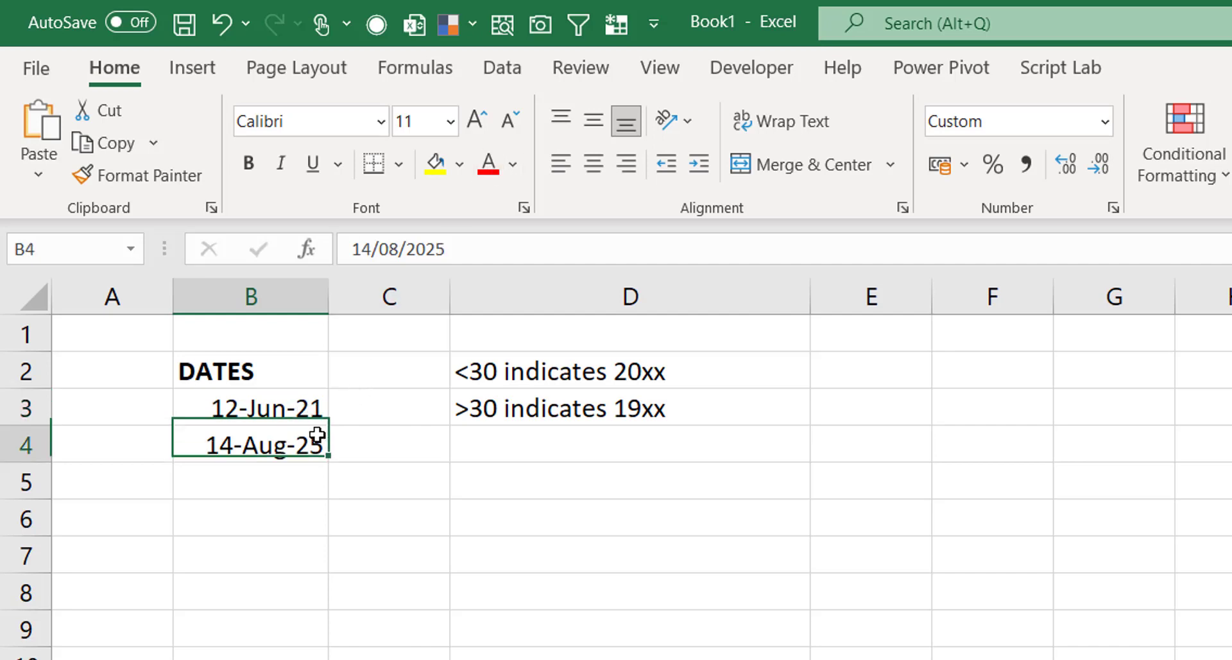
left_click(268, 473)
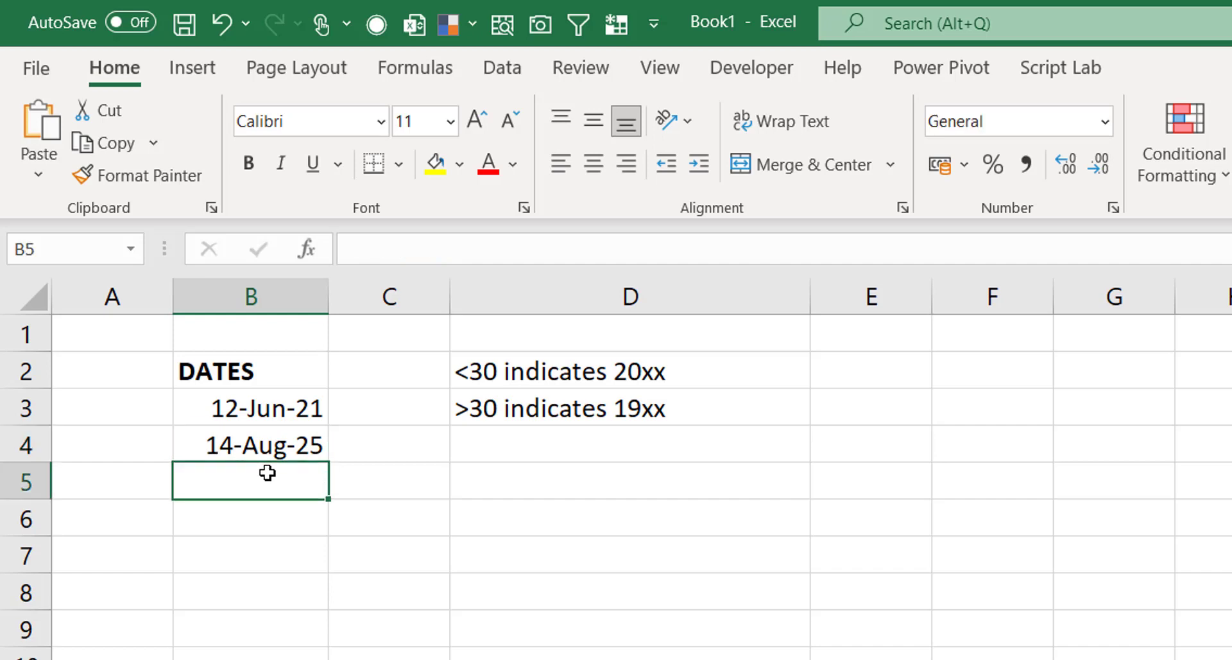
type("11-")
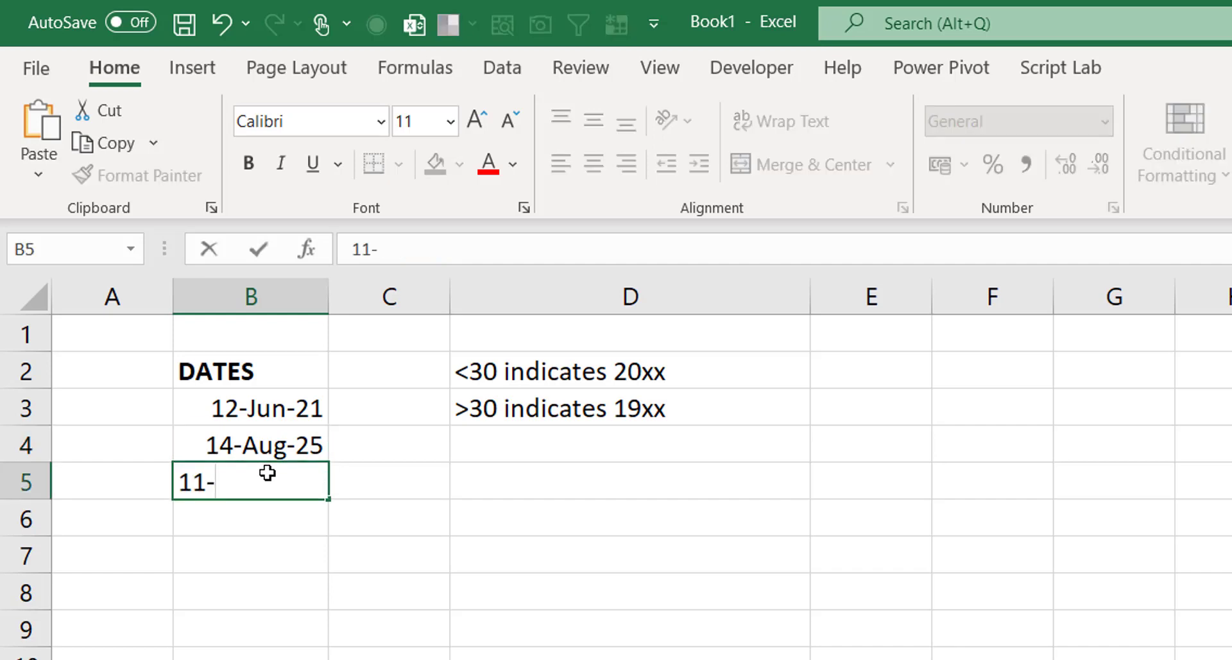
type("sep-")
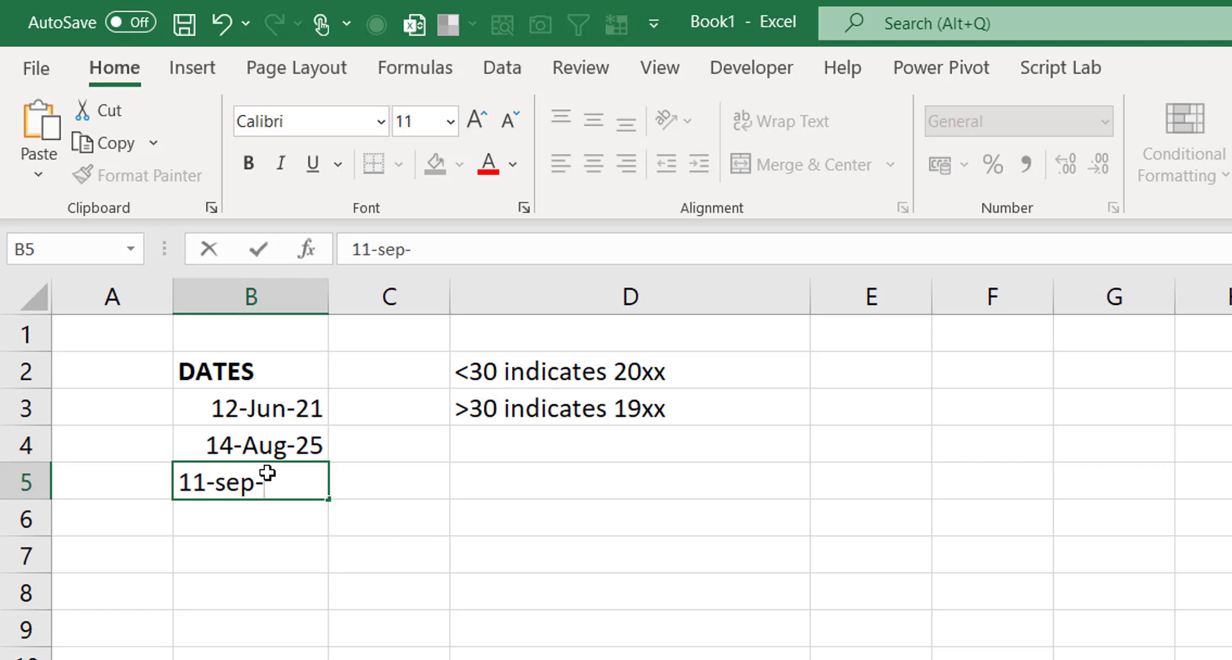
type("30")
key("Return")
left_click(263, 478)
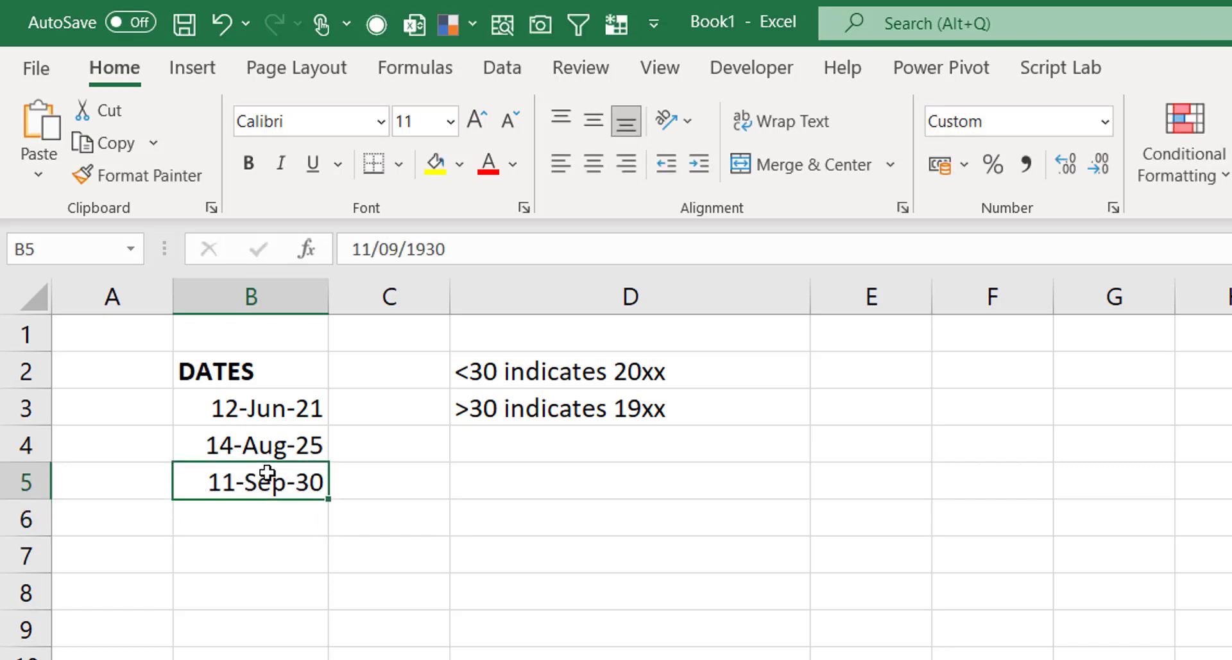
left_click(225, 516)
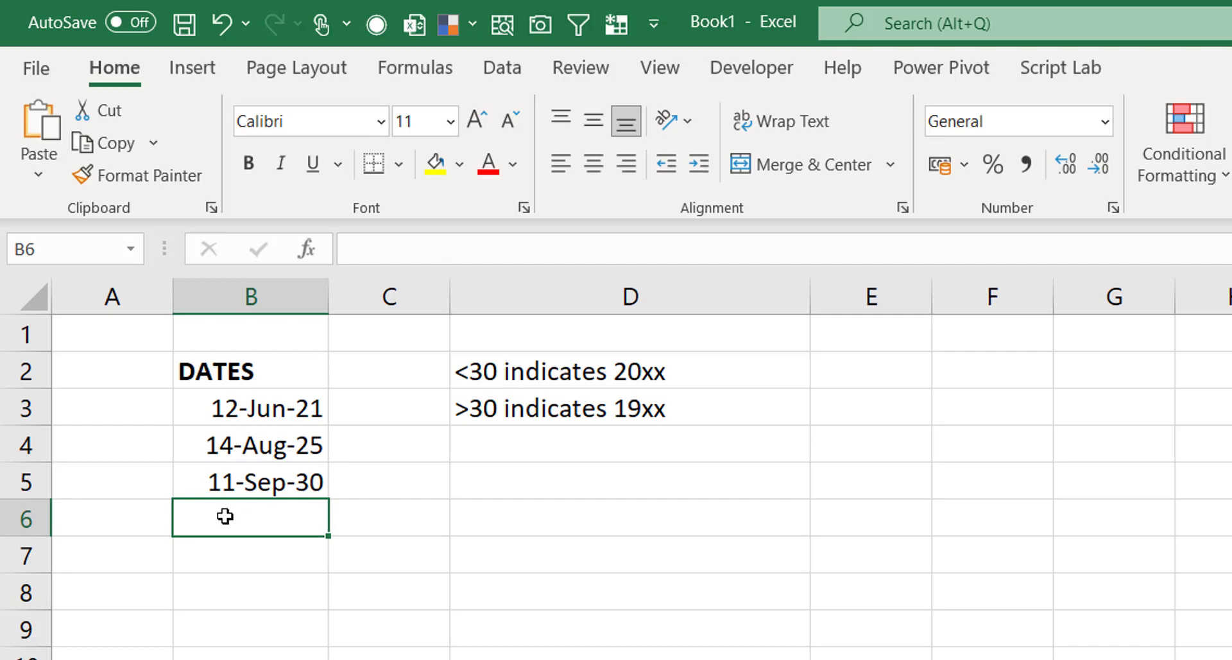
type("11-")
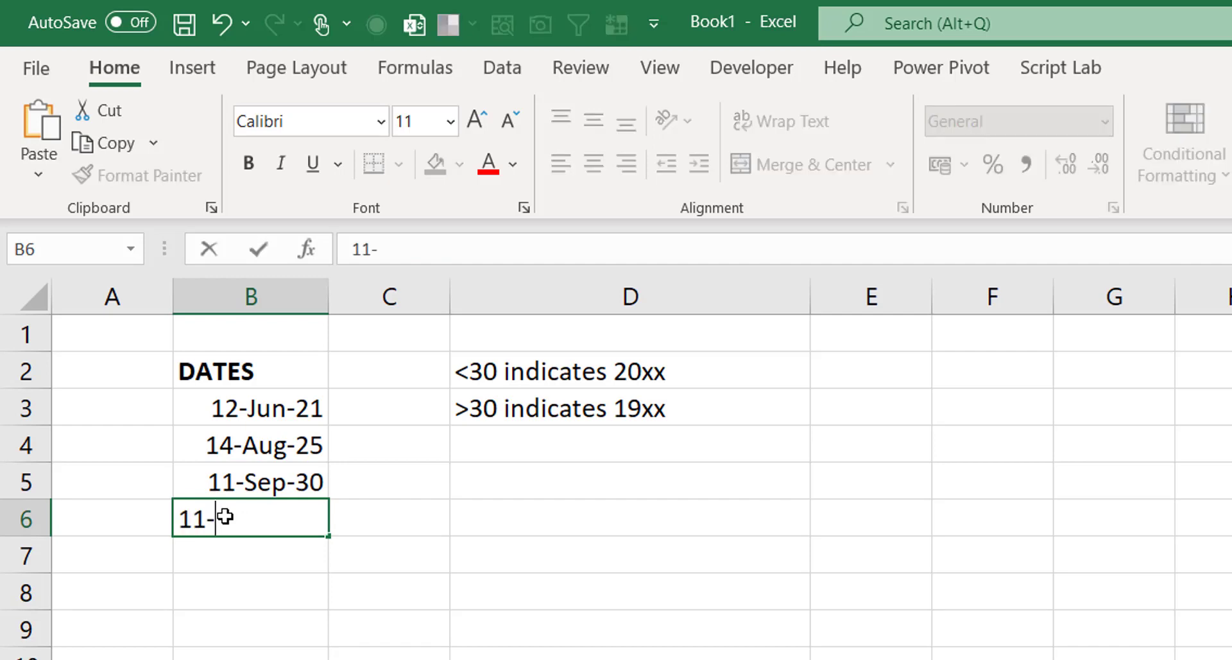
type("Dec-2")
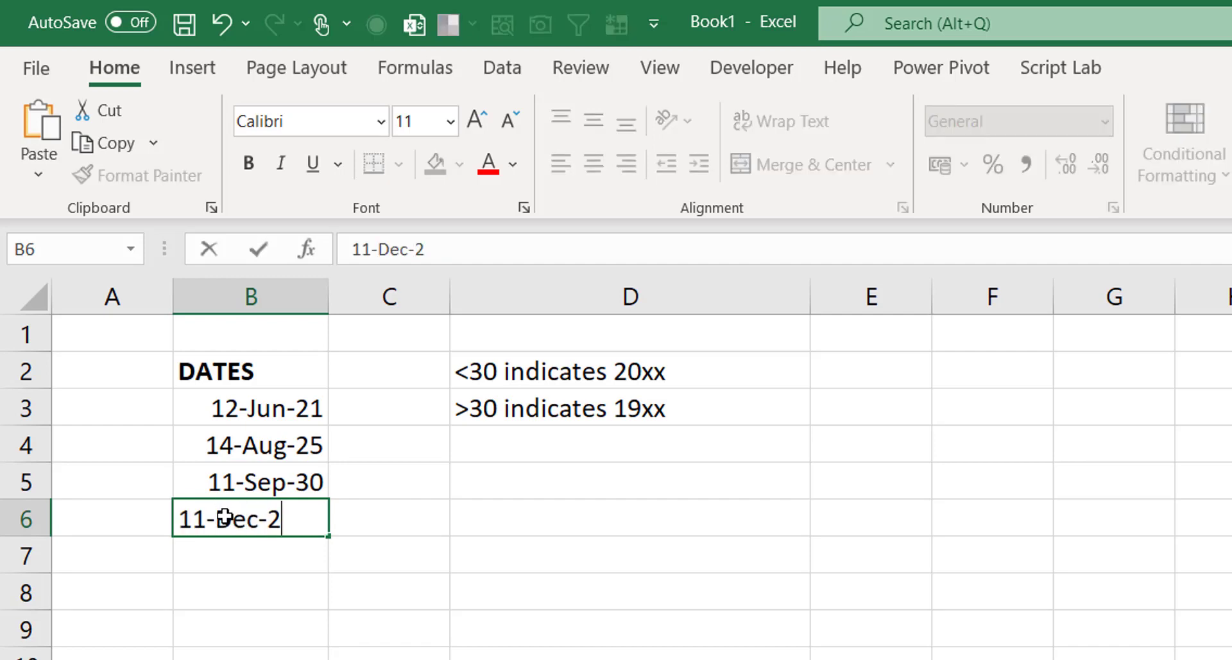
key("BackSpace")
type("50")
key("Return")
key("Return")
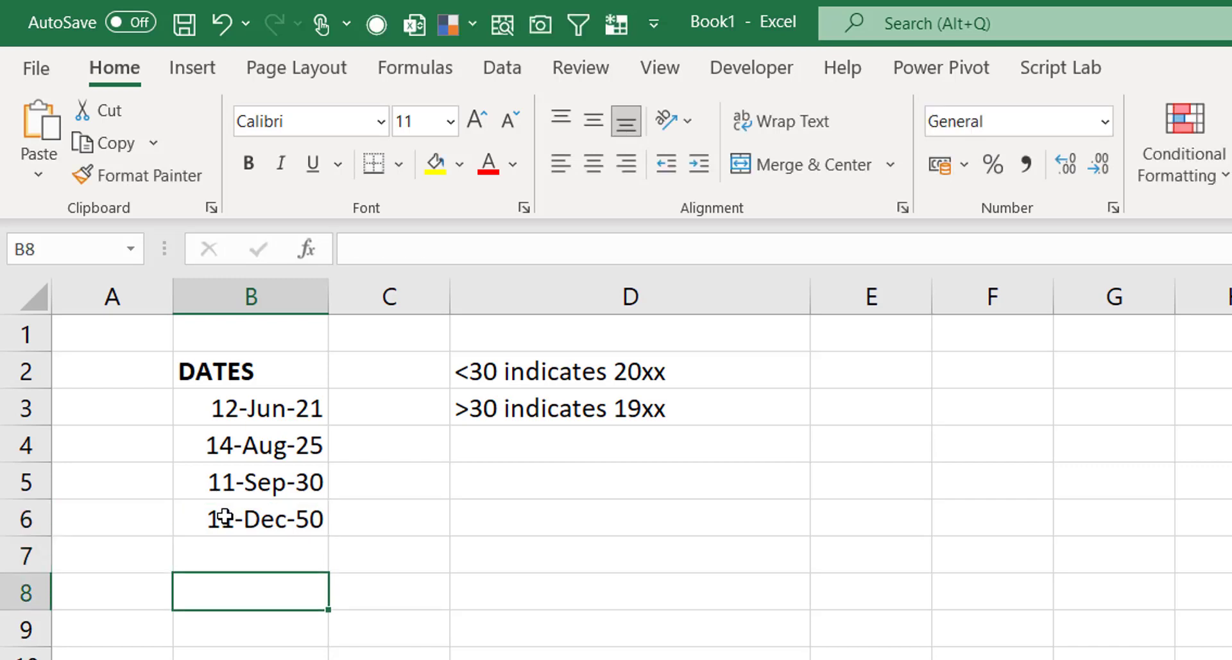
left_click(224, 517)
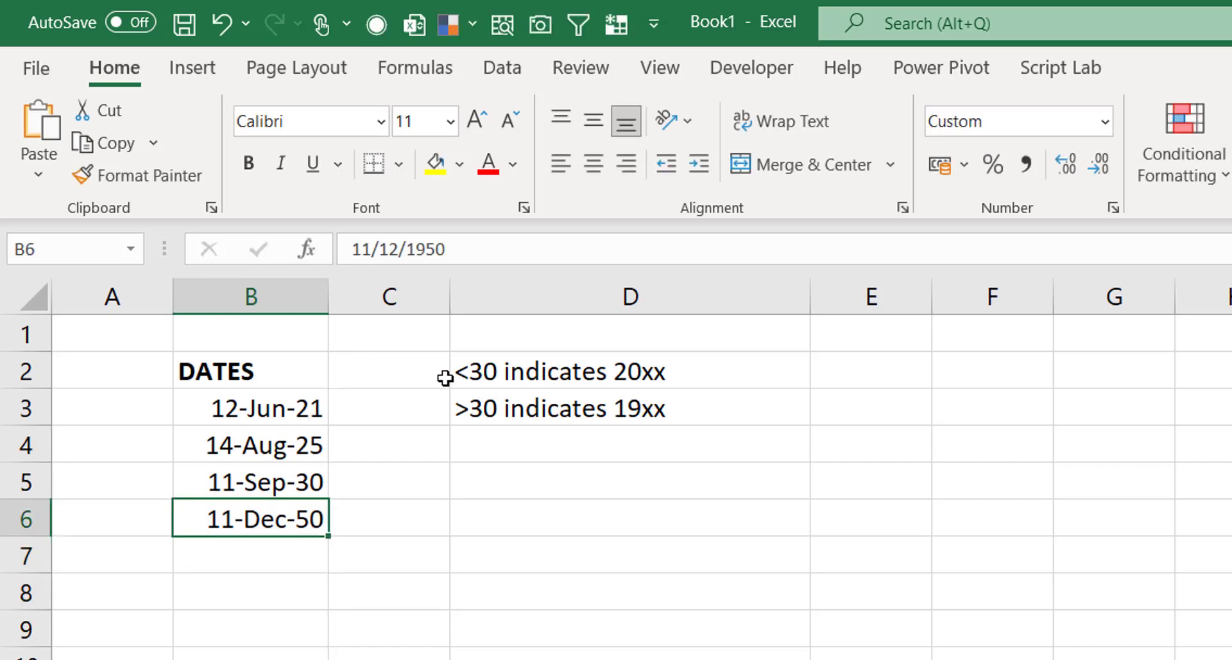
left_click(291, 420)
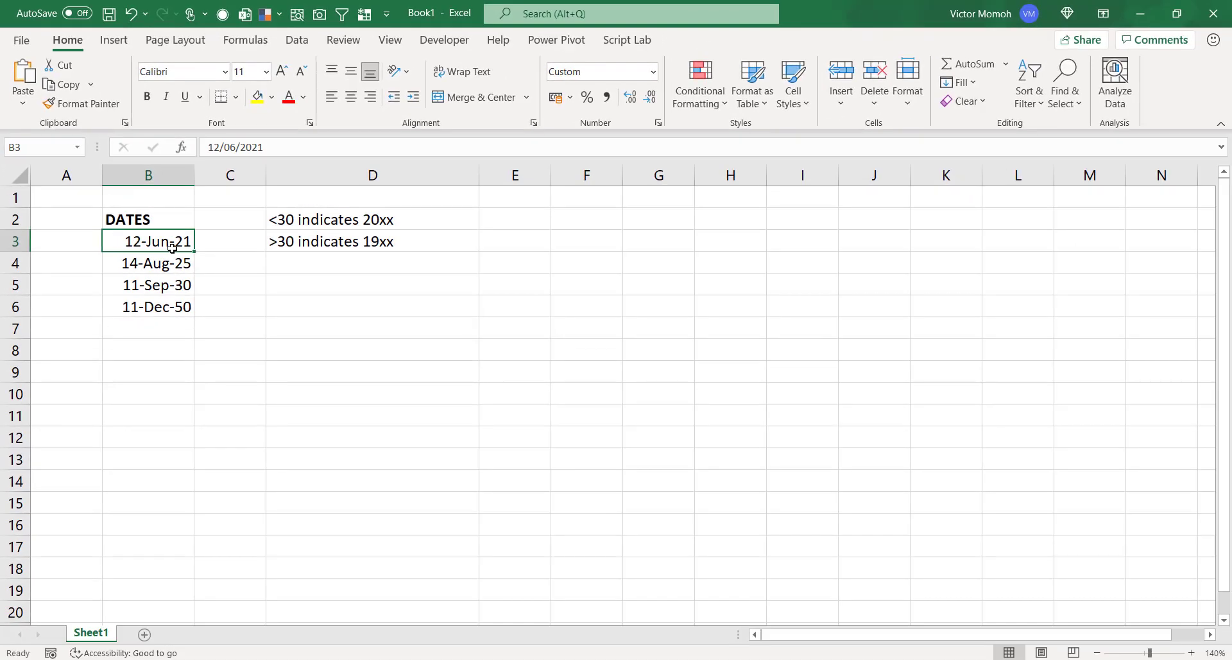
Step: Search 'date' and reach the Region formats dialog showing English (Nigeria), short date dd/MM/yyyy
key("super")
type("date")
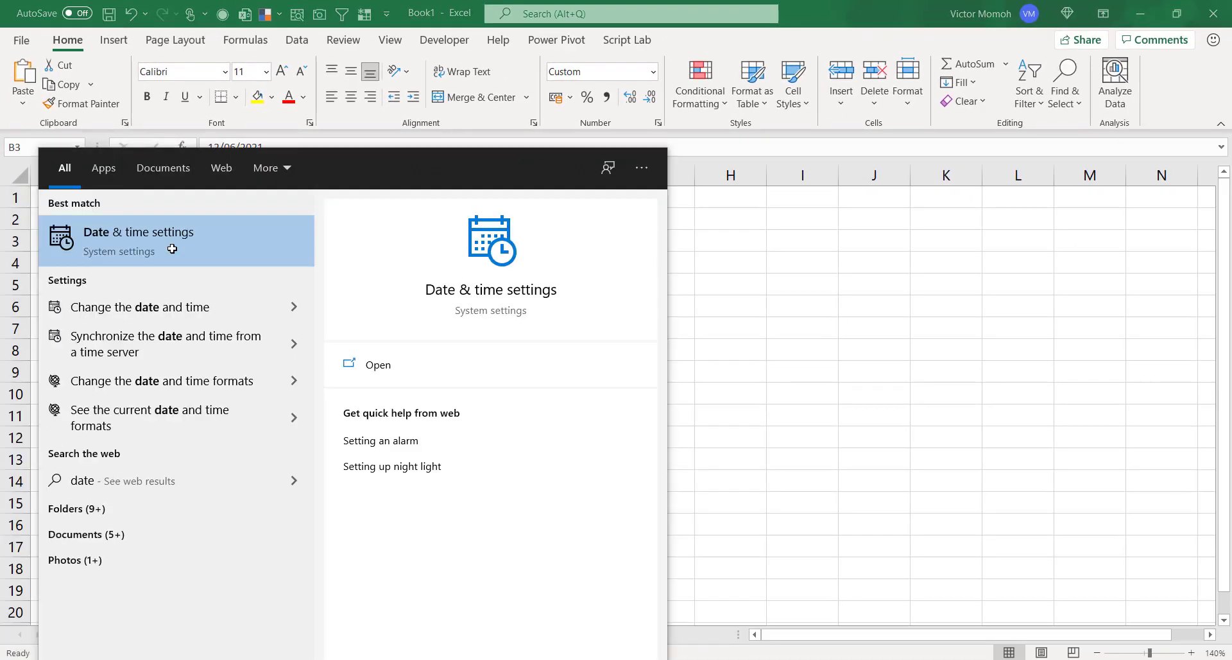
left_click(172, 248)
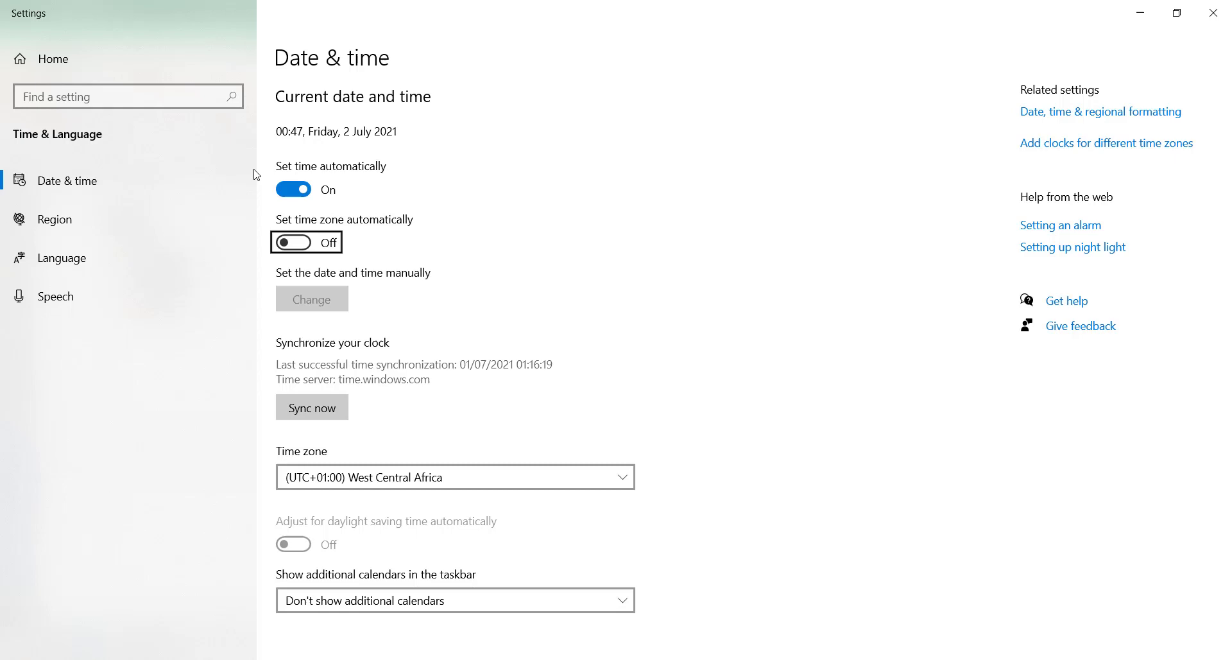
left_click(1128, 116)
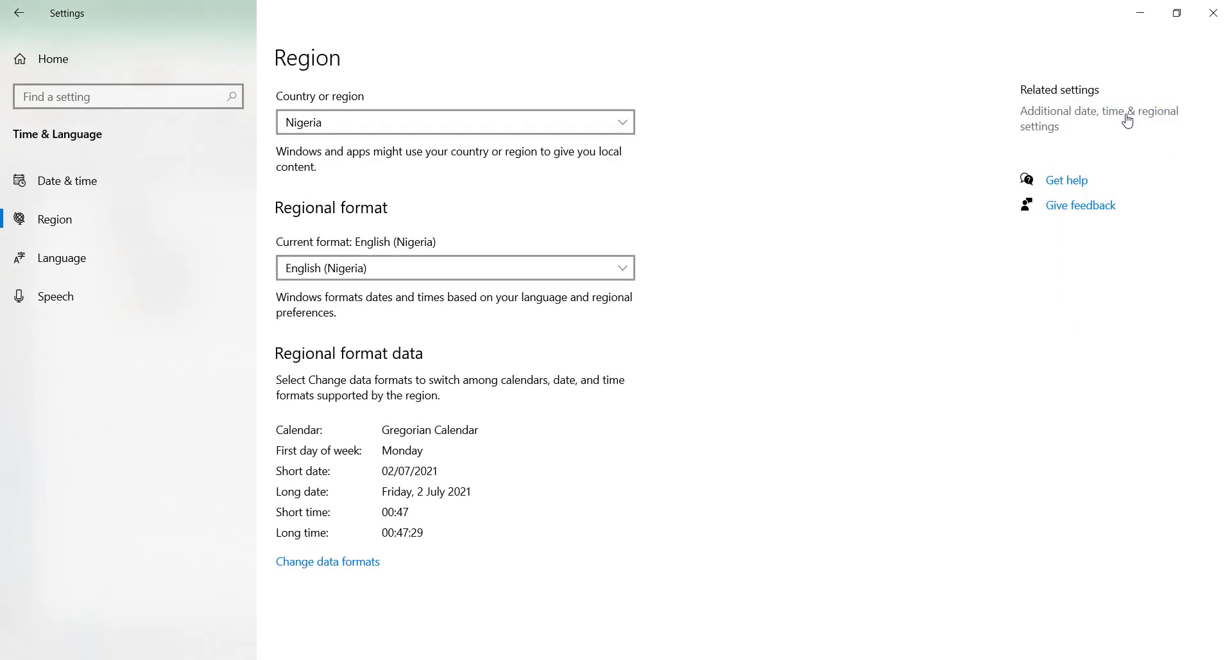
left_click(1086, 116)
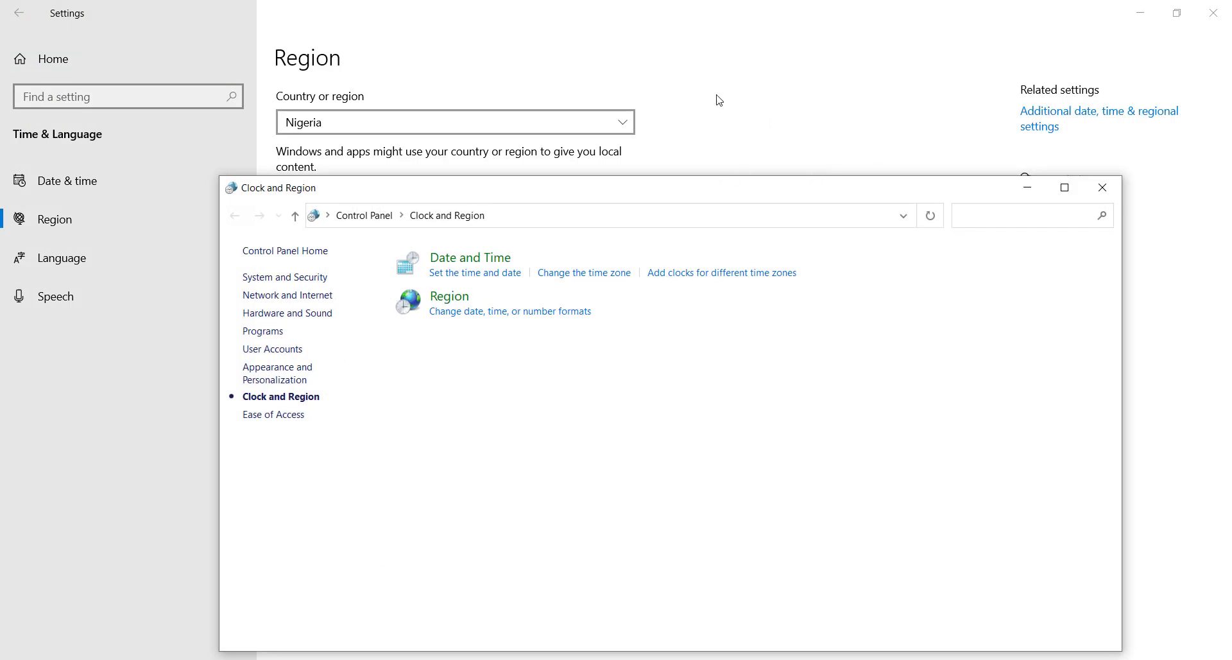
left_click(501, 317)
left_click_drag(376, 77, 593, 77)
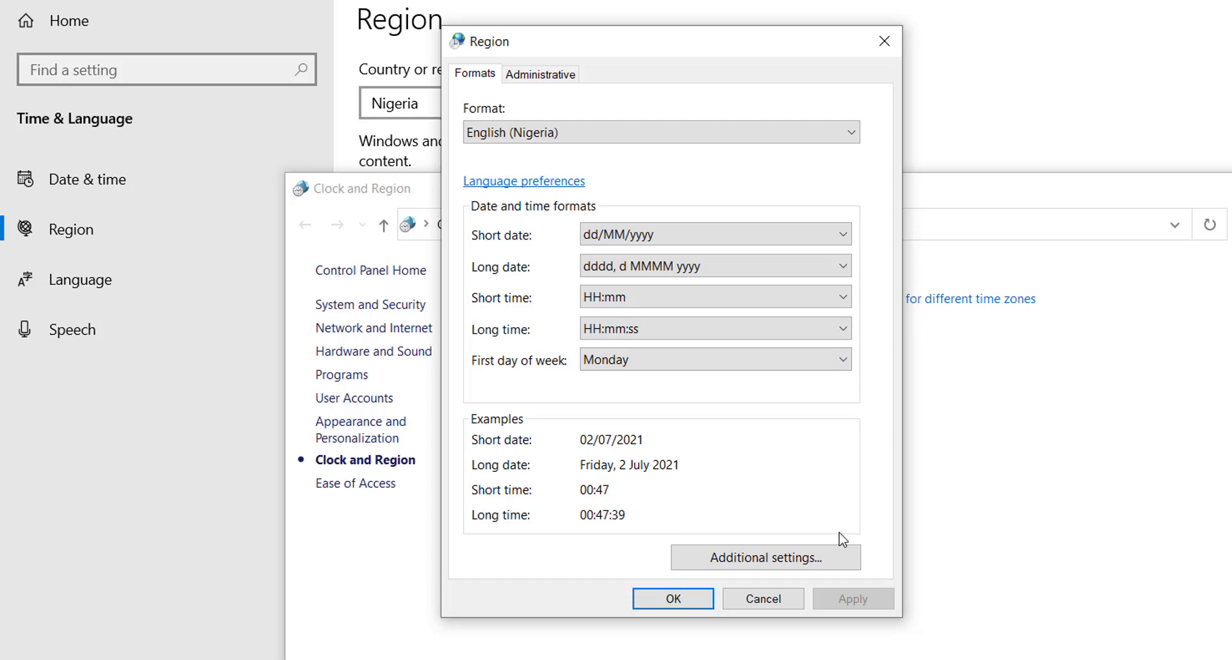
Step: Show the Date tab of Customize Format, where two-digit years span 1930 to 2029
left_click(799, 557)
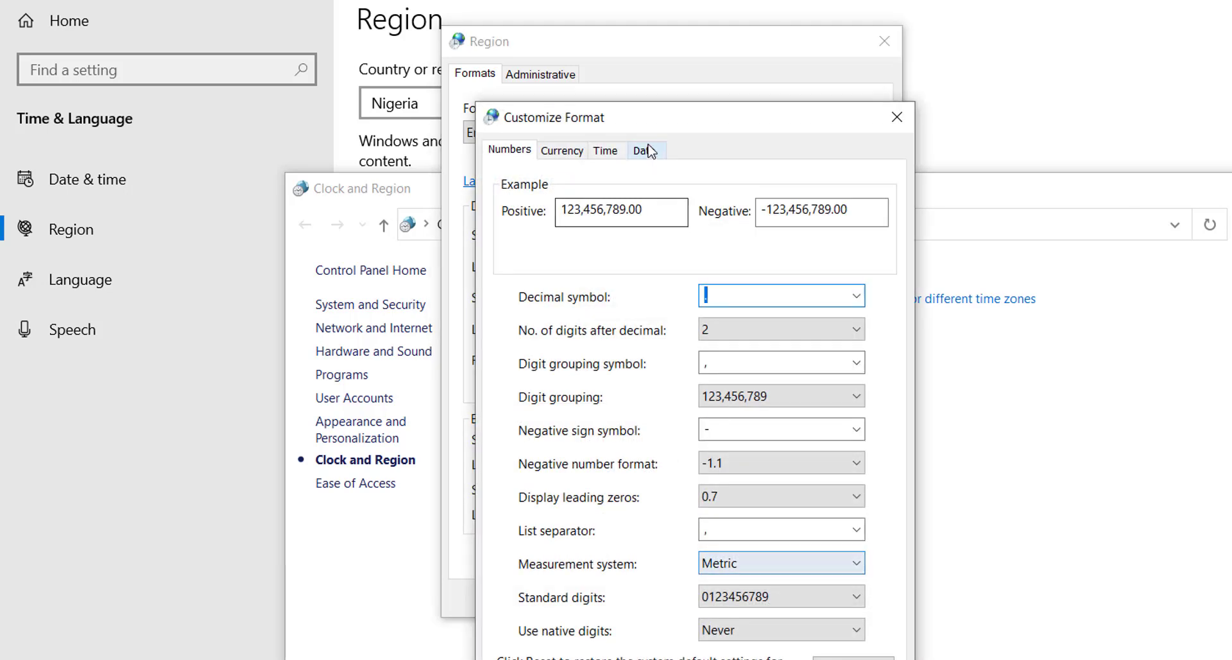
left_click_drag(674, 129, 511, 80)
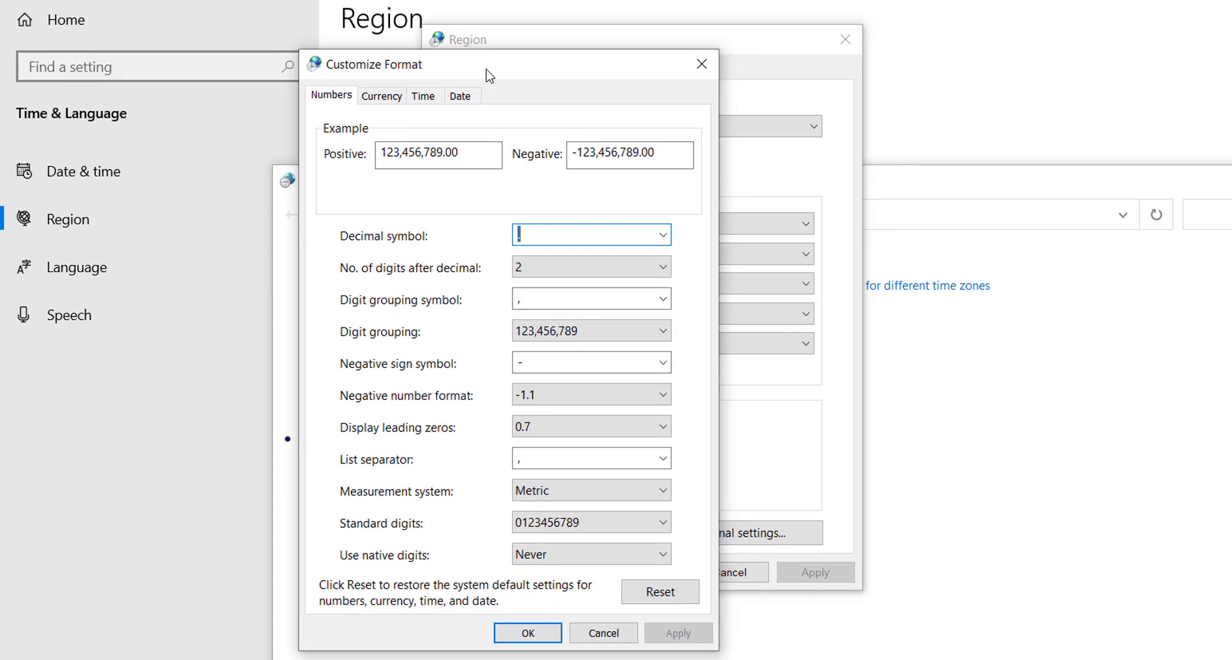
left_click(460, 97)
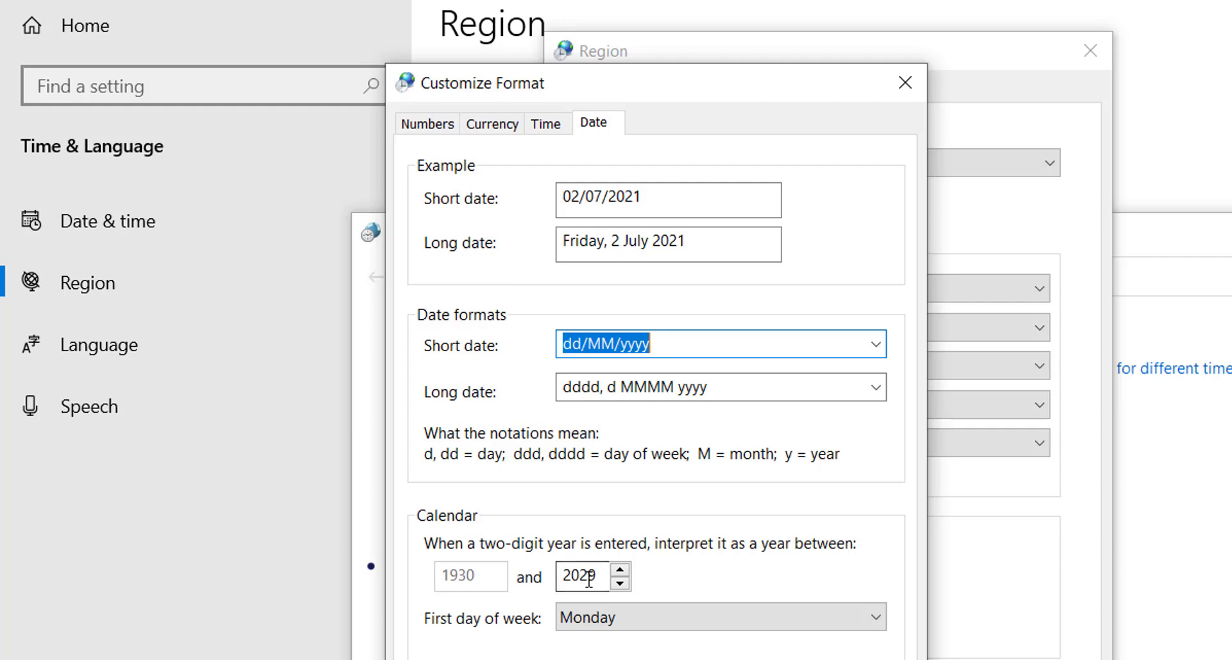
Step: Change the two-digit-year upper limit from 2029 to 2049 and confirm both dialogs
left_click(598, 576)
key("BackSpace")
key("BackSpace")
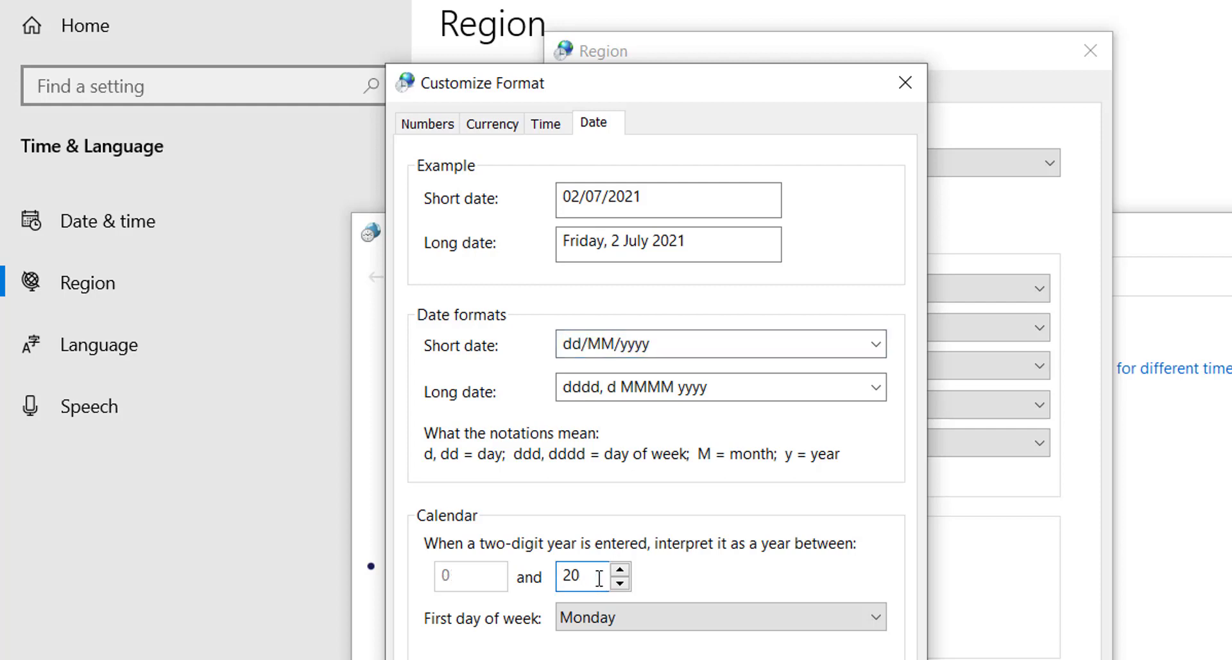
type("49")
left_click(875, 659)
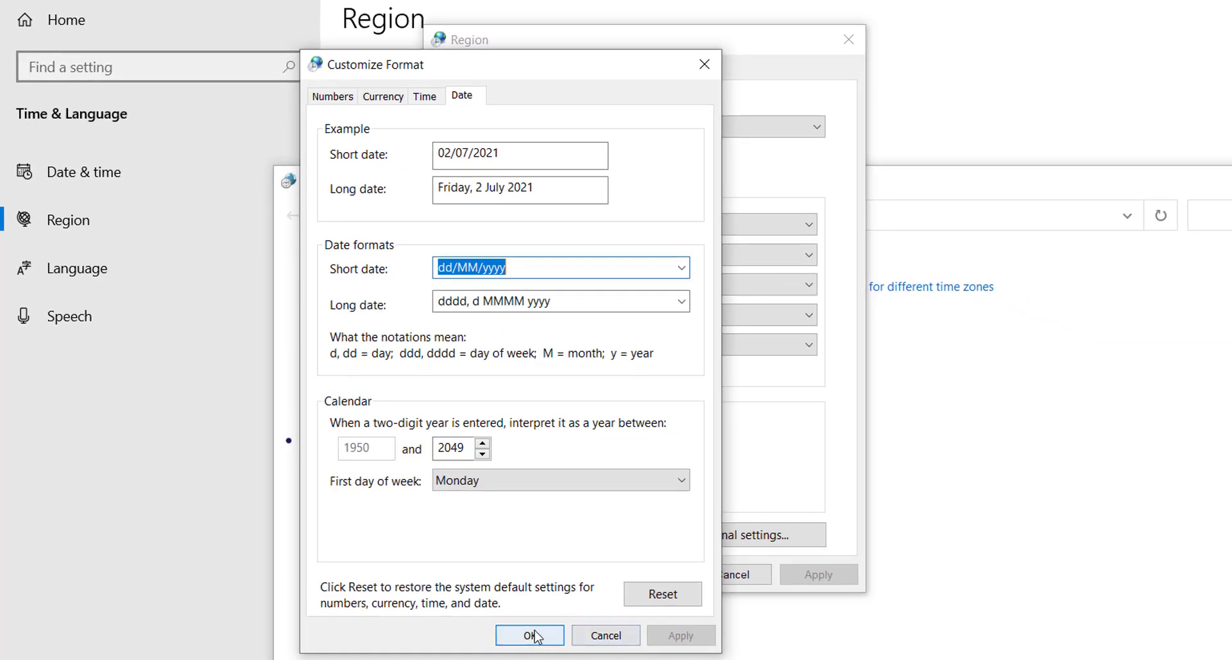
left_click(535, 635)
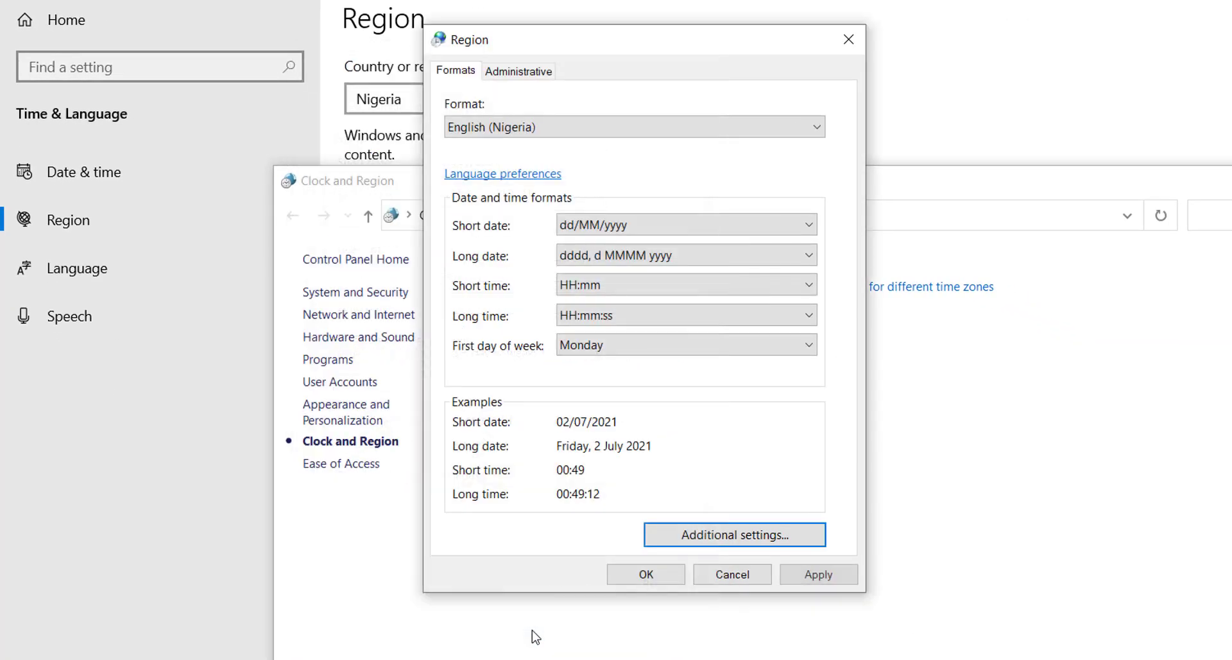
left_click(809, 576)
left_click(671, 583)
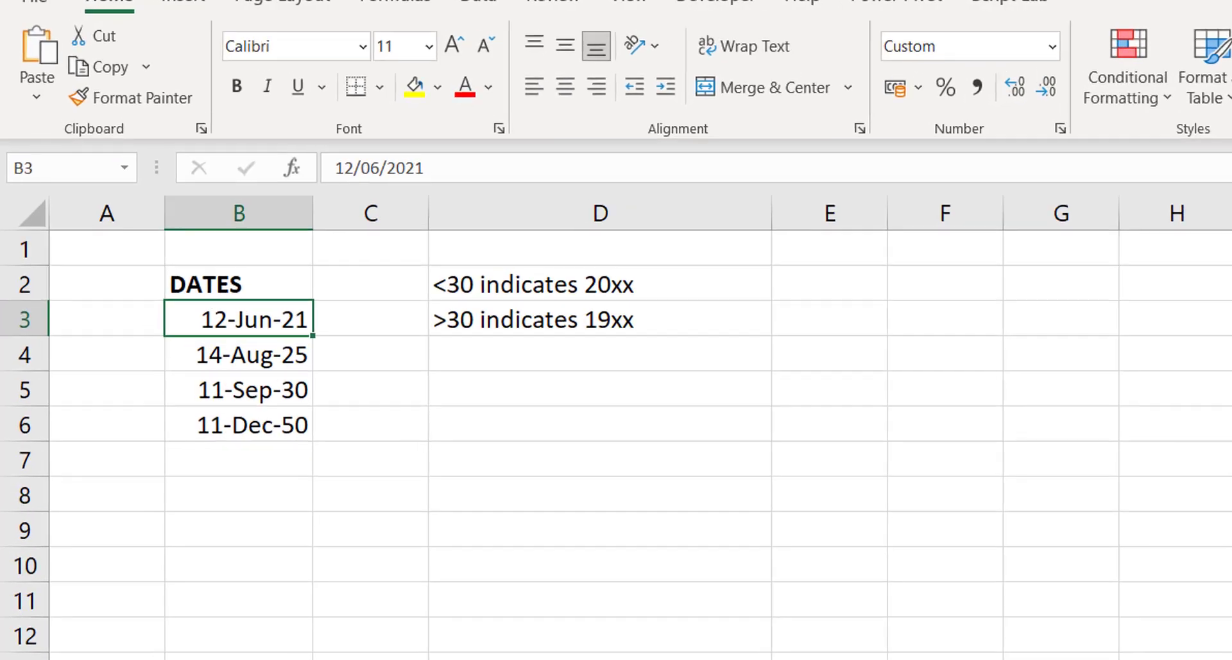
Step: Enter 12-Jun-40 in B7 and confirm it is stored as 12/06/2040
left_click(265, 459)
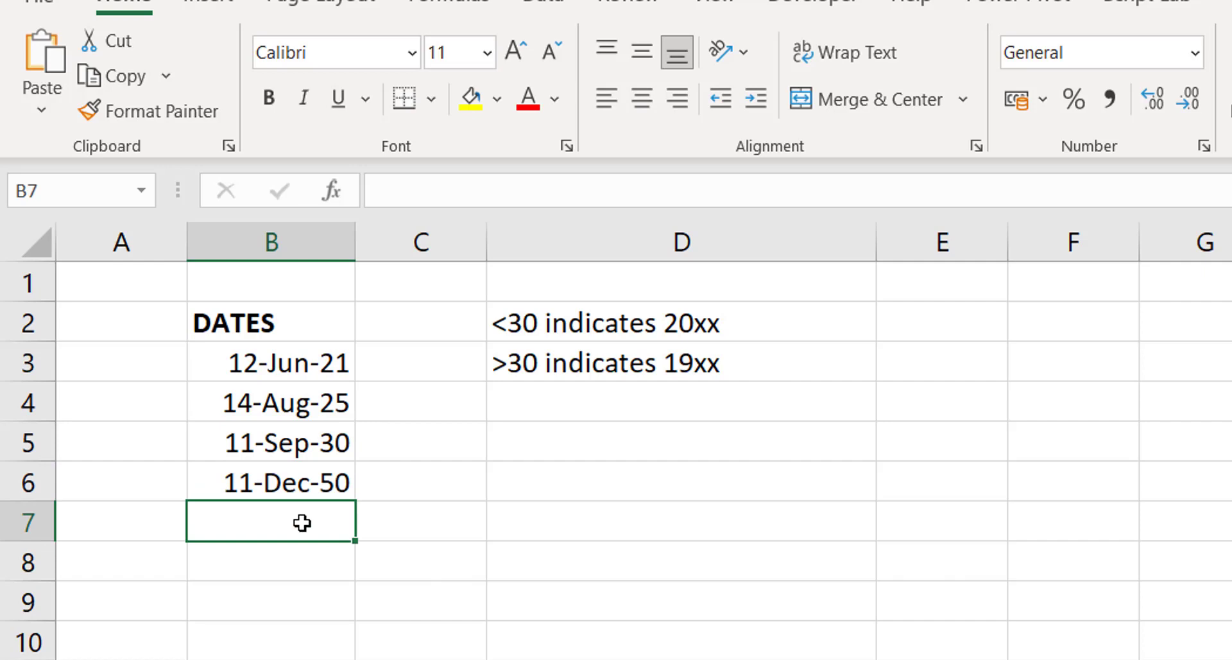
type("12-jun-")
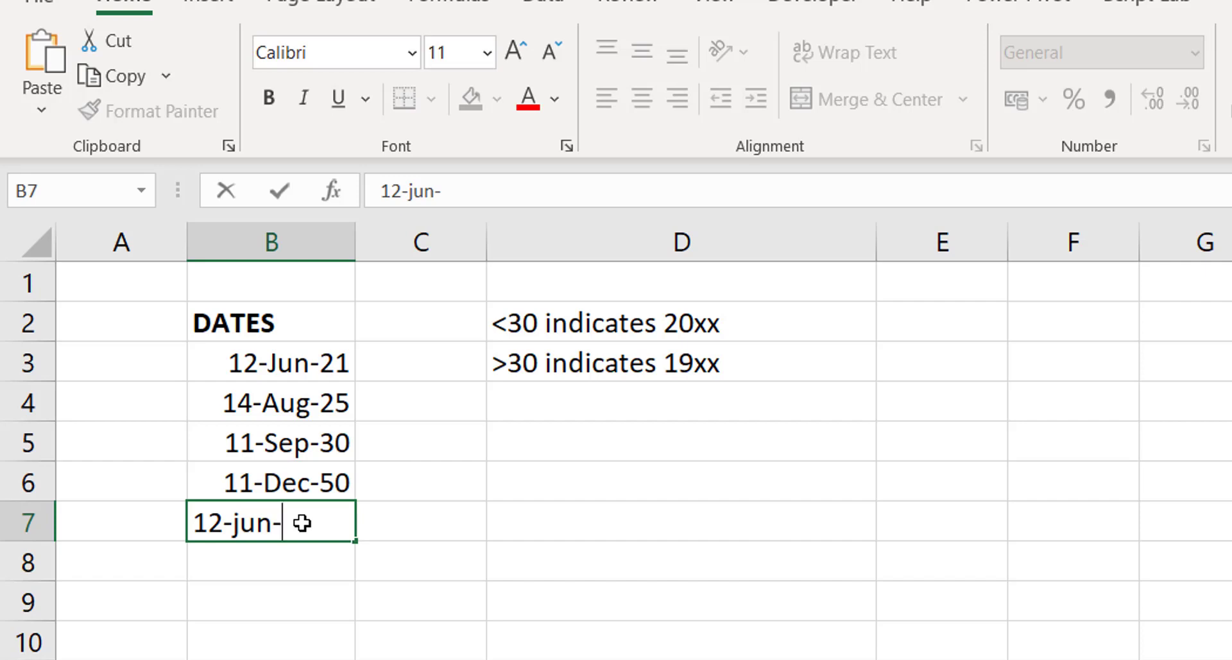
type("40")
key("Return")
left_click(301, 523)
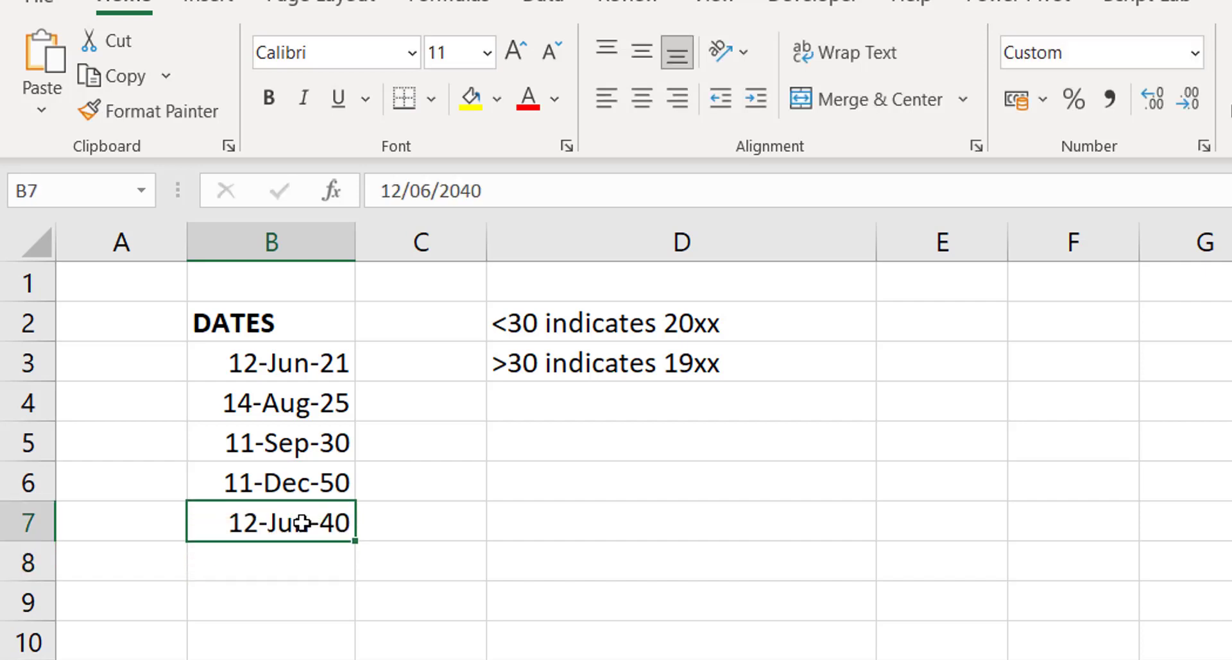
Step: Enter 13-Dec-52 in B8 and confirm it is stored as 13/12/1952
key("Down")
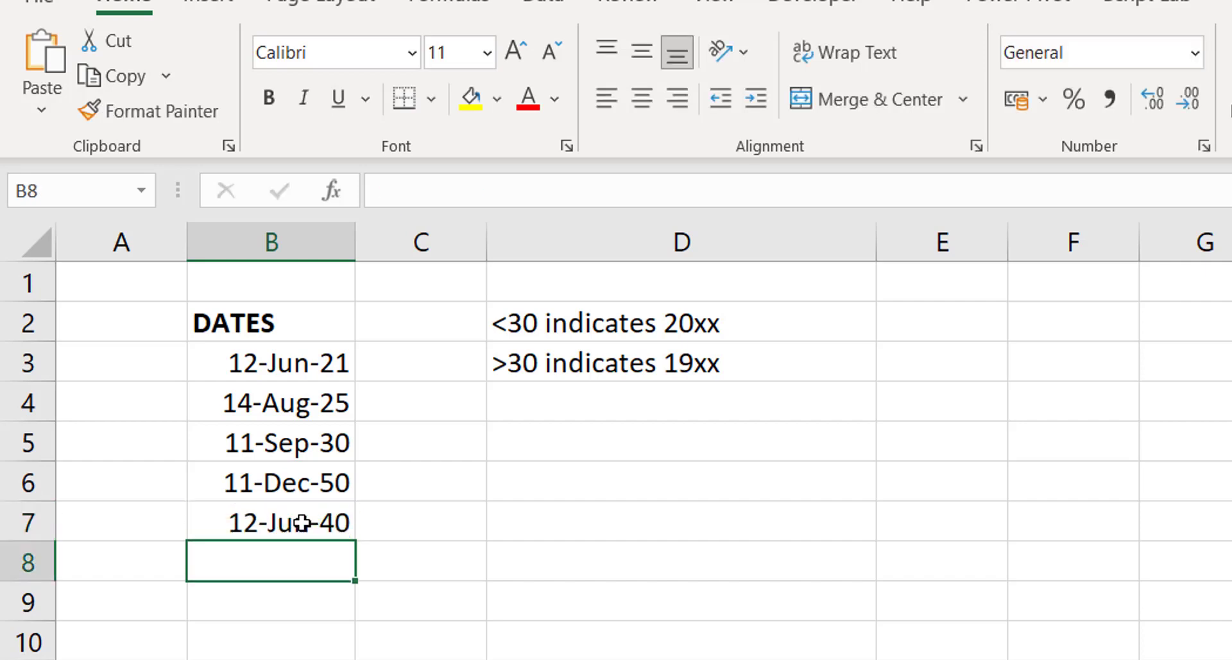
type("13-dec-")
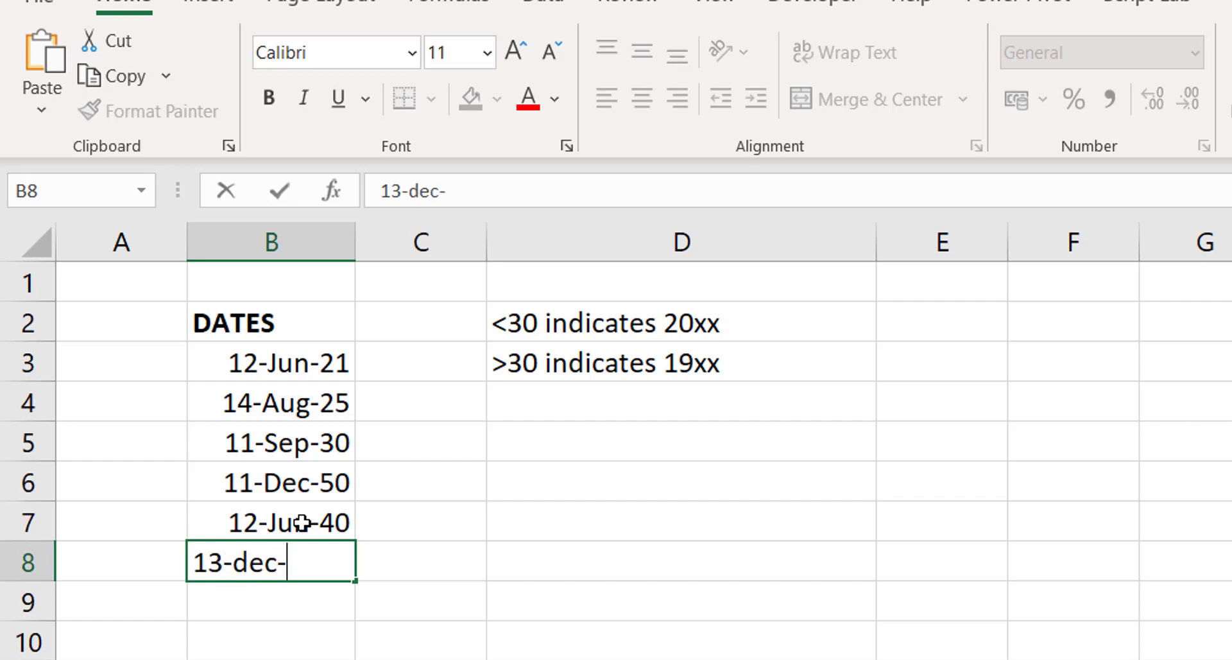
type("52")
key("Return")
key("Up")
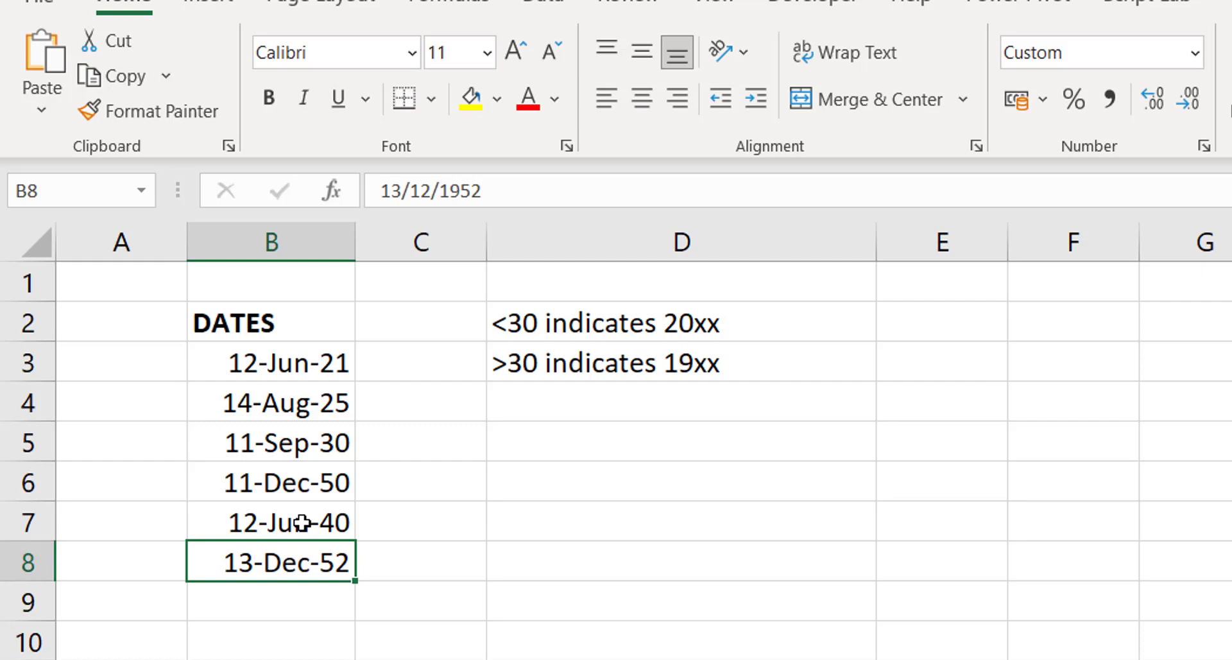